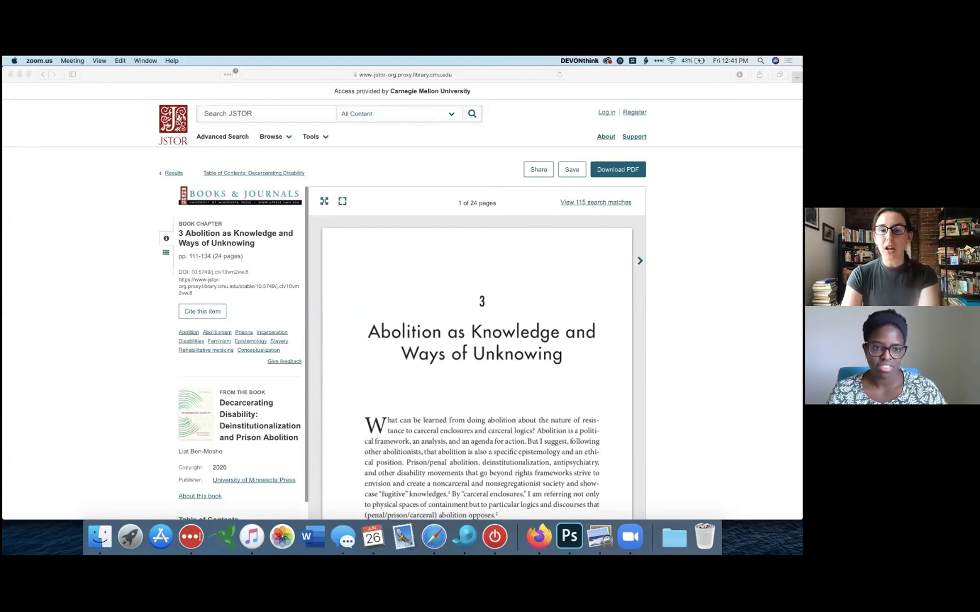
Step: Clip the JSTOR chapter page from Safari into the Inbox as a PDF tagged 'Abolition'
{"action": "left_click", "coordinate": [574, 65]}
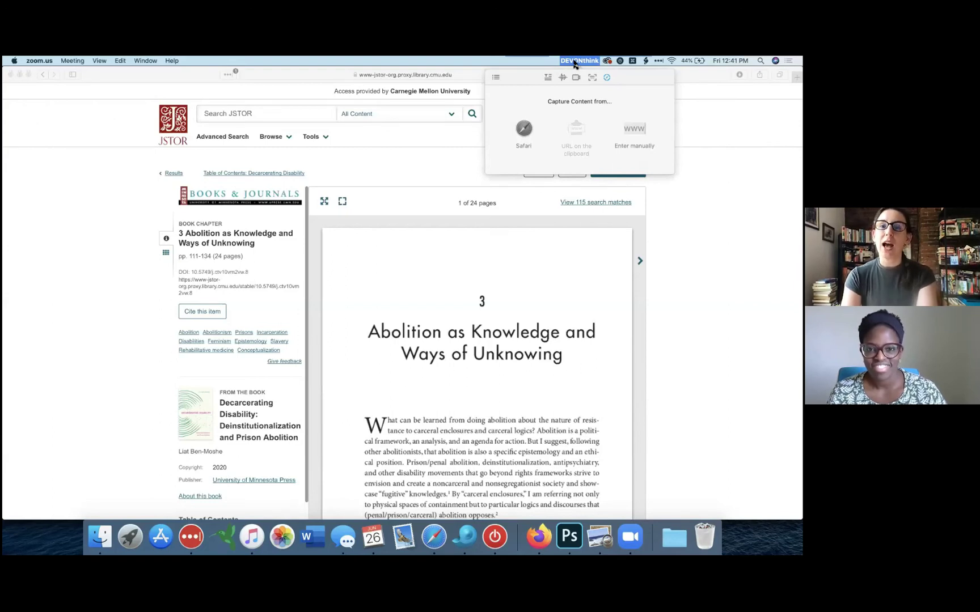
{"action": "left_click", "coordinate": [526, 129]}
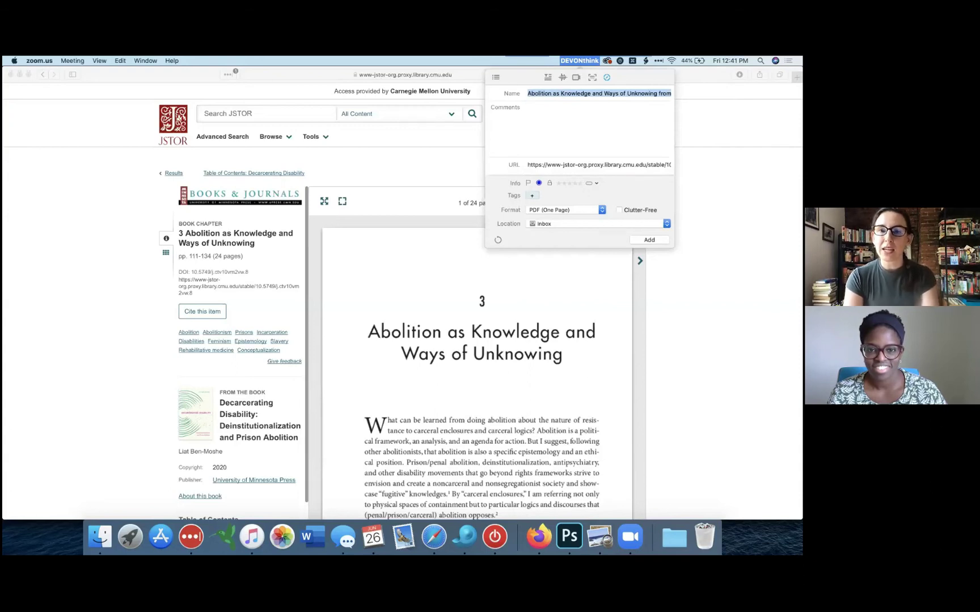
{"action": "left_click", "coordinate": [527, 195]}
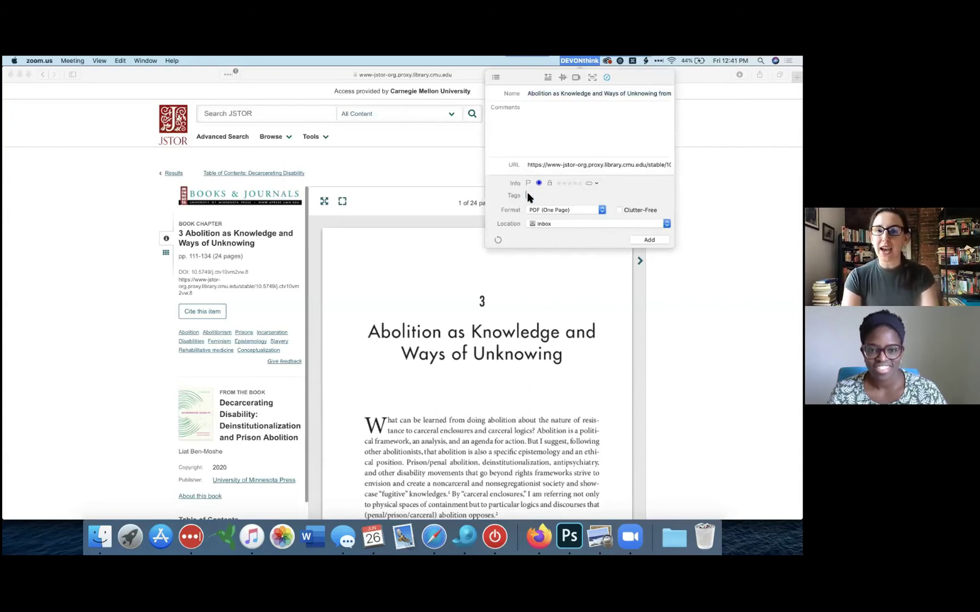
{"action": "type", "text": "abol"}
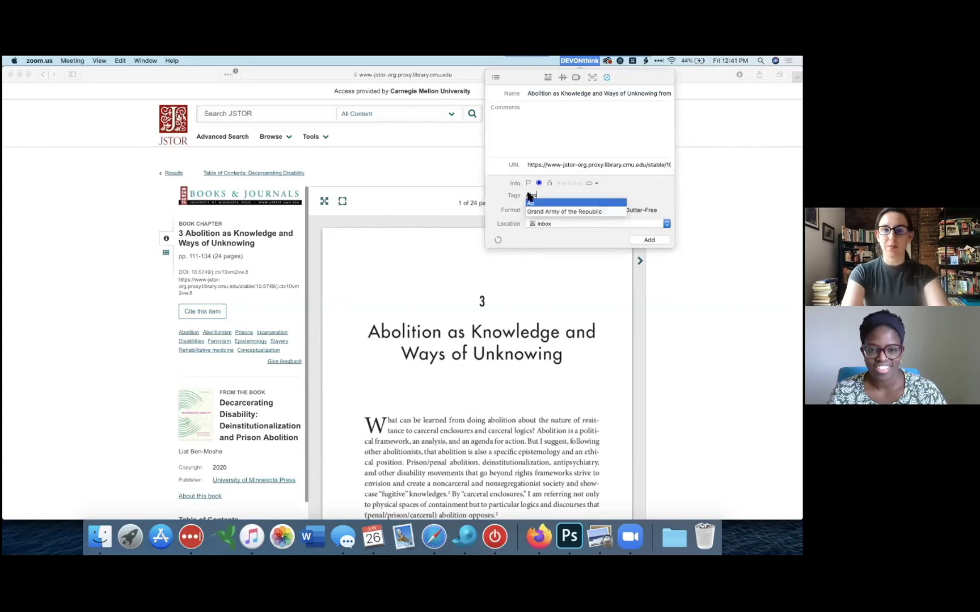
{"action": "type", "text": "ition"}
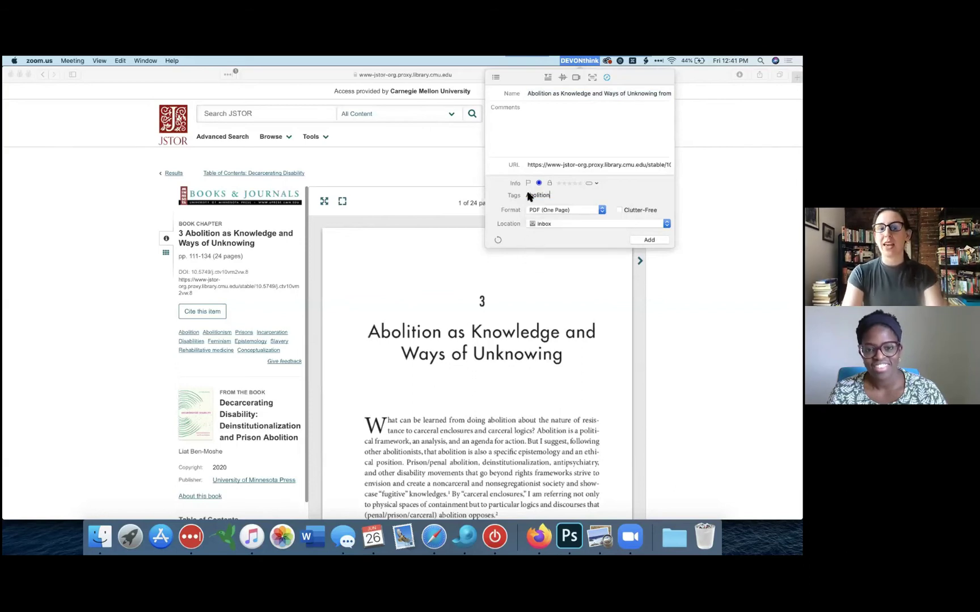
{"action": "left_click", "coordinate": [589, 223]}
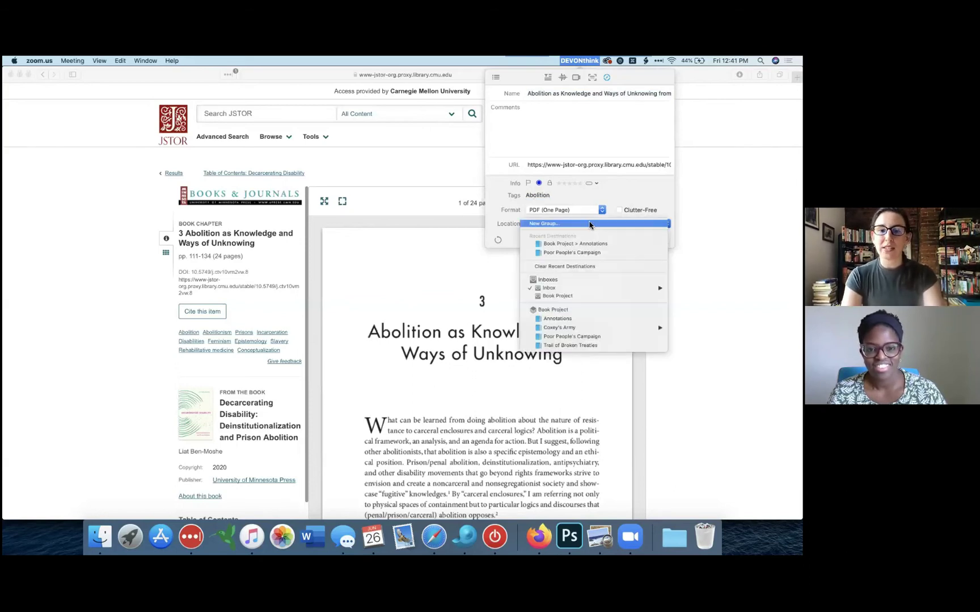
{"action": "left_click", "coordinate": [589, 224]}
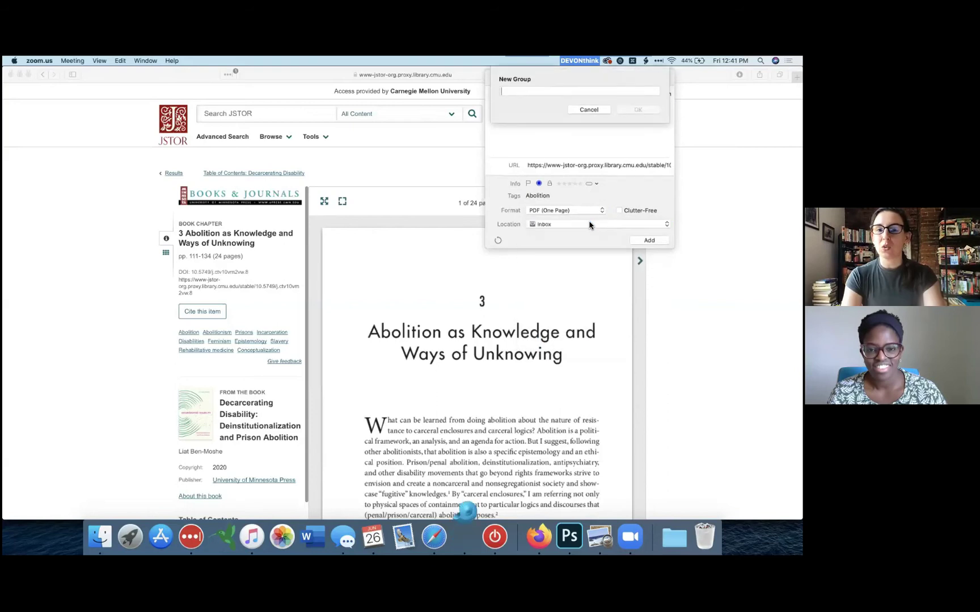
{"action": "left_click", "coordinate": [589, 109]}
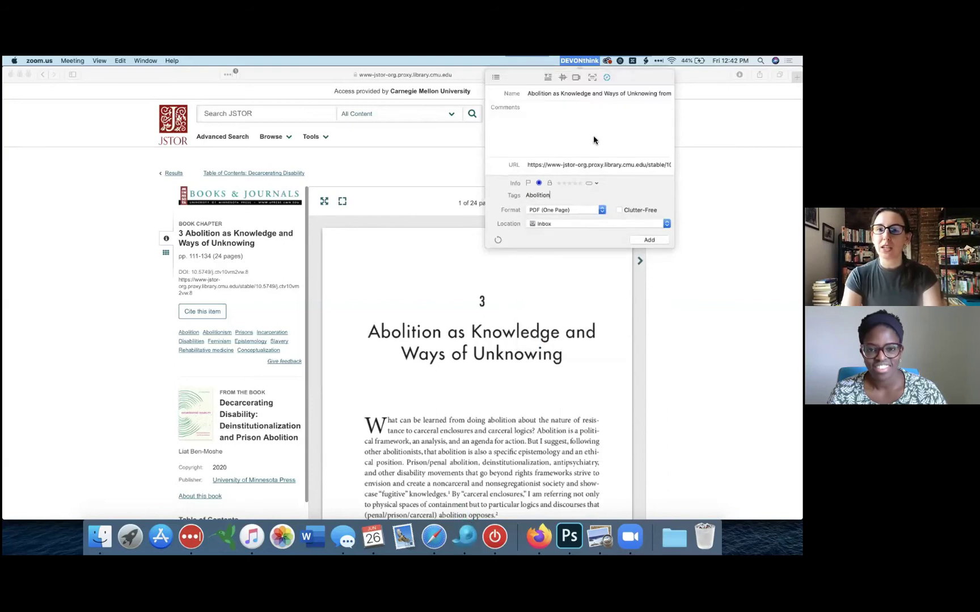
{"action": "left_click", "coordinate": [641, 242]}
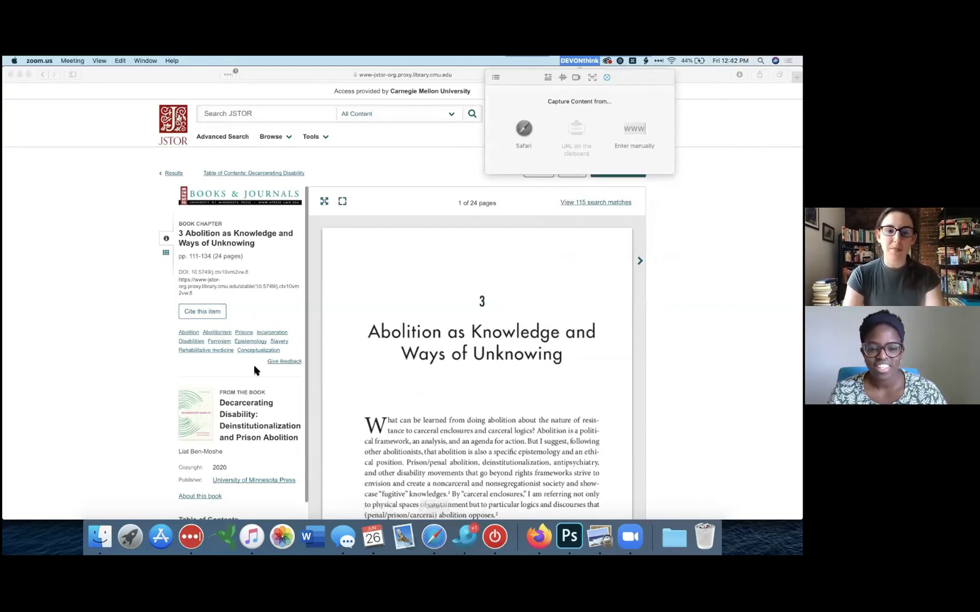
Step: Preview the new Abolition clipping in the Inboxes and scroll through its contents
{"action": "left_click", "coordinate": [465, 538]}
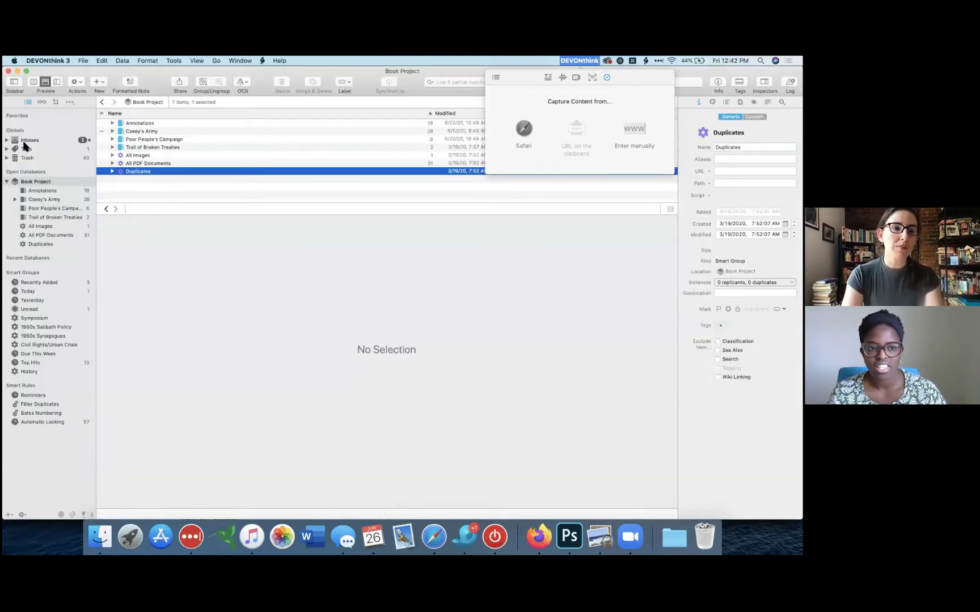
{"action": "left_click", "coordinate": [577, 61]}
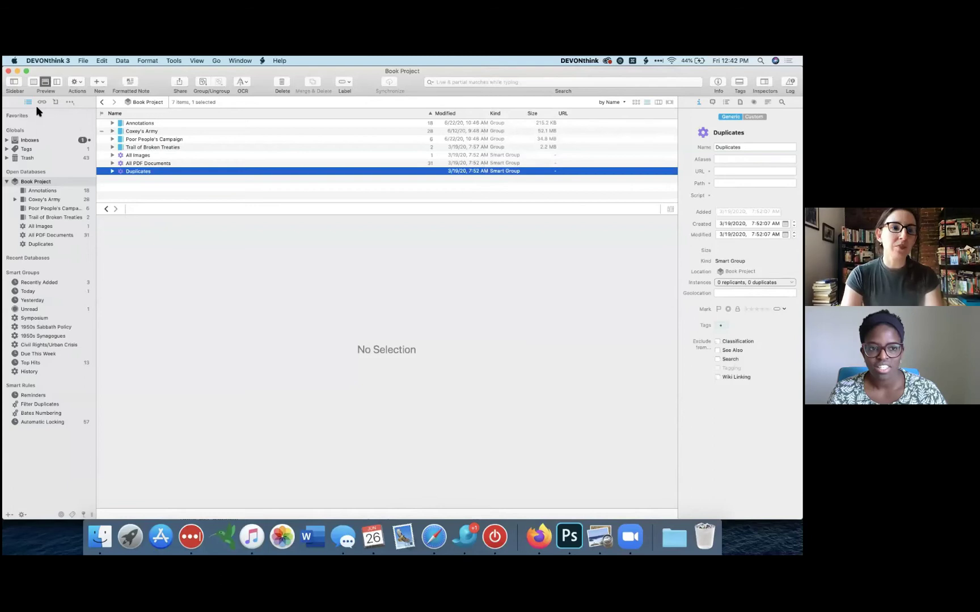
{"action": "left_click", "coordinate": [30, 141]}
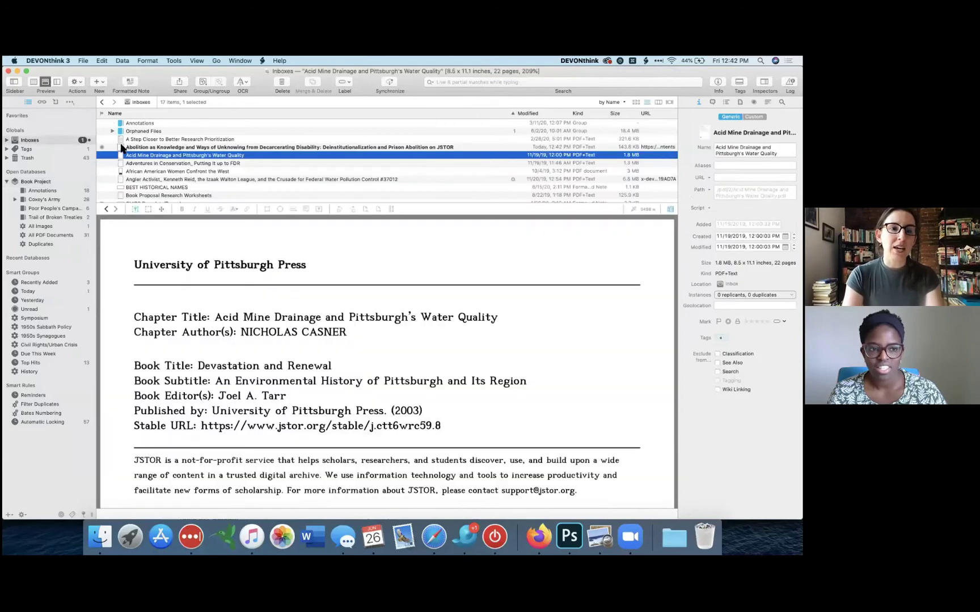
{"action": "left_click", "coordinate": [122, 146]}
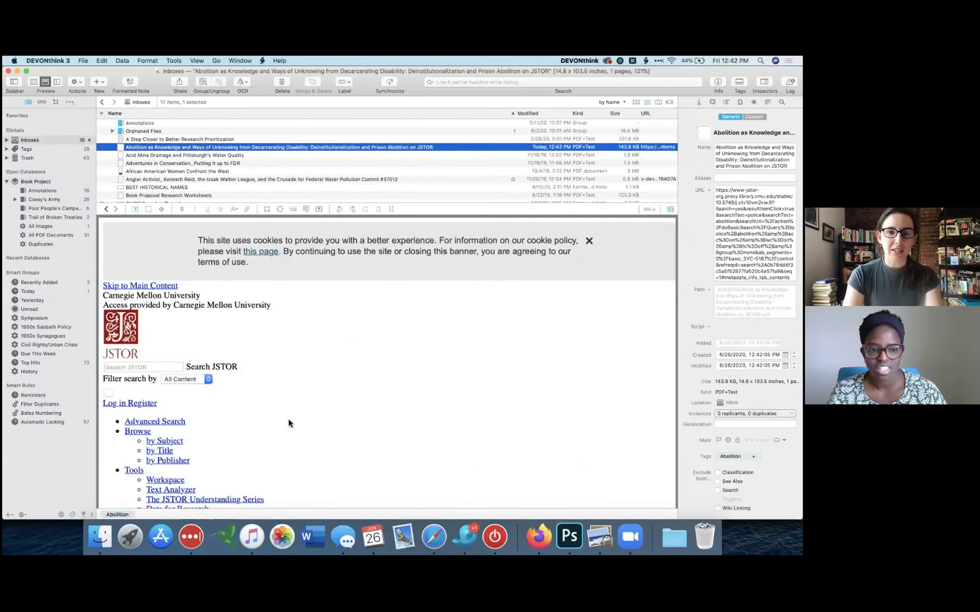
{"action": "scroll", "coordinate": [289, 422], "scroll_direction": "down", "scroll_amount": 15}
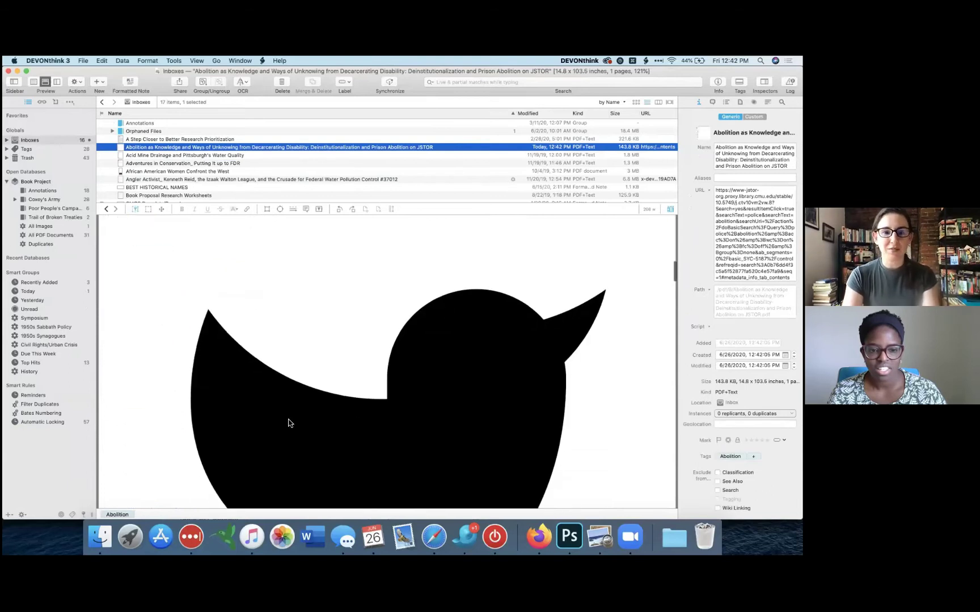
{"action": "scroll", "coordinate": [289, 423], "scroll_direction": "down", "scroll_amount": 20}
{"action": "scroll", "coordinate": [289, 420], "scroll_direction": "up", "scroll_amount": 20}
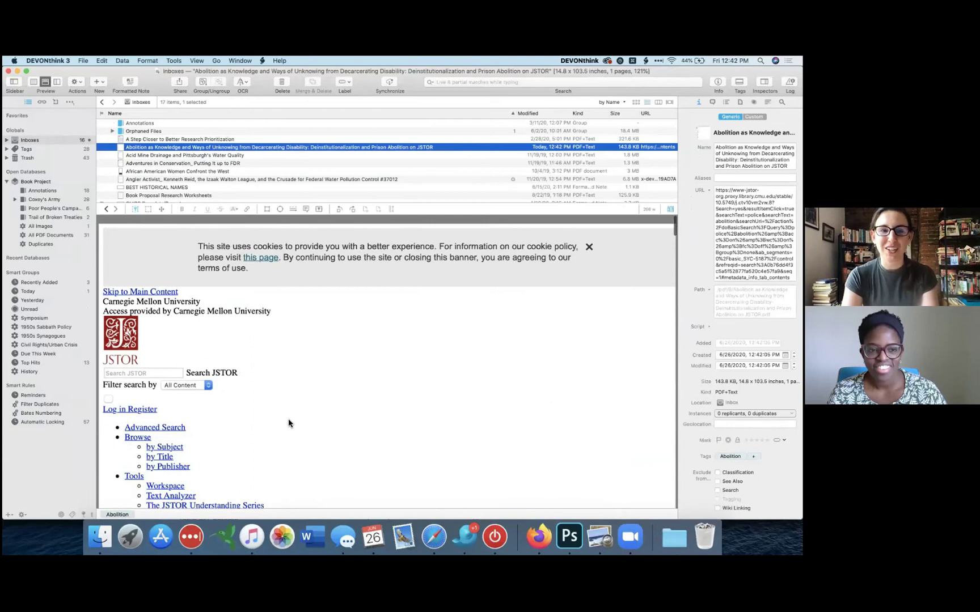
Step: Move the Abolition clipping to the Trash and return to Safari
{"action": "left_click", "coordinate": [282, 83]}
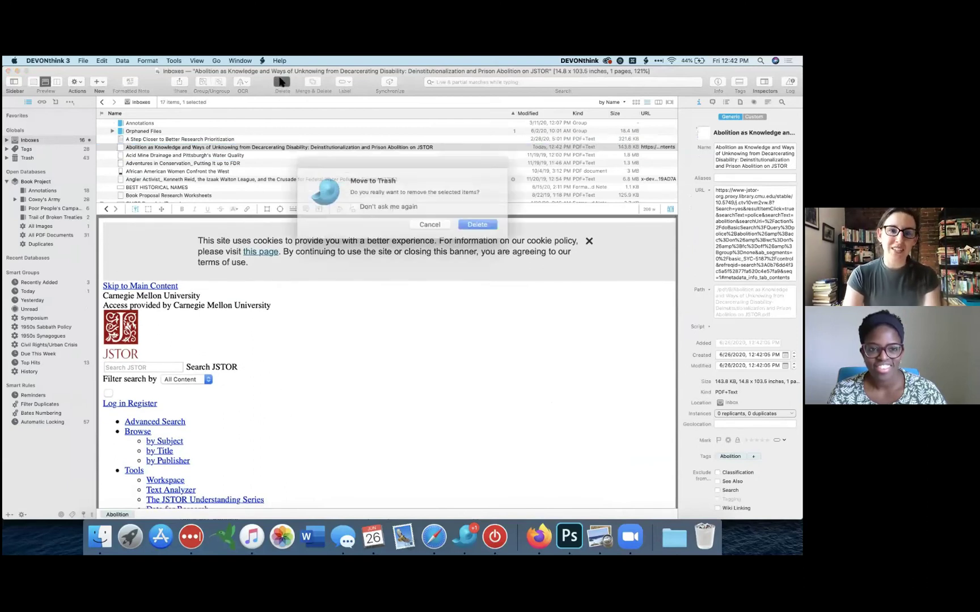
{"action": "left_click", "coordinate": [469, 221]}
{"action": "key", "text": "super+Tab"}
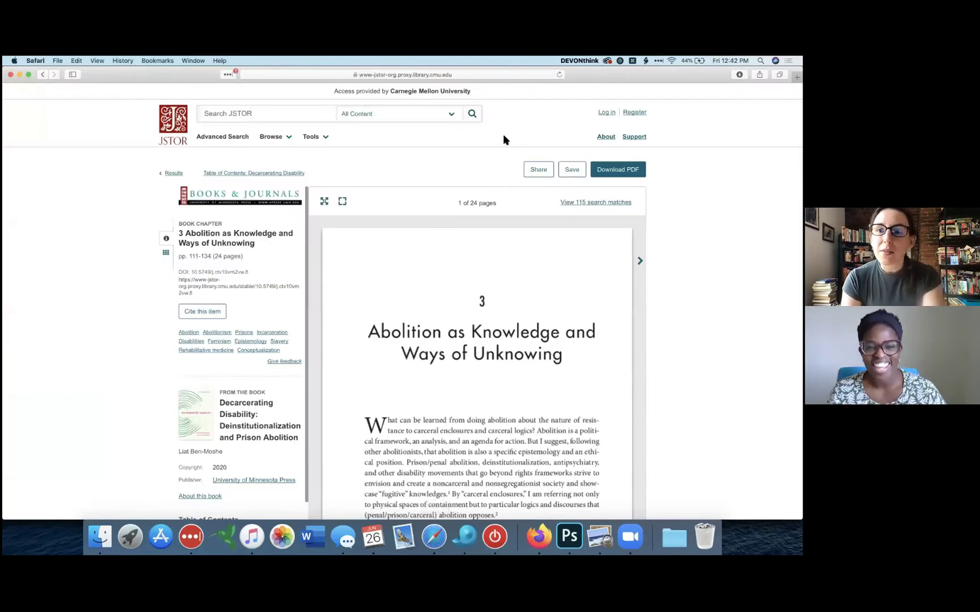
Step: Open the chapter via Download PDF and clip it into the Inbox as 'Abolition as Knowledge'
{"action": "left_click", "coordinate": [608, 172]}
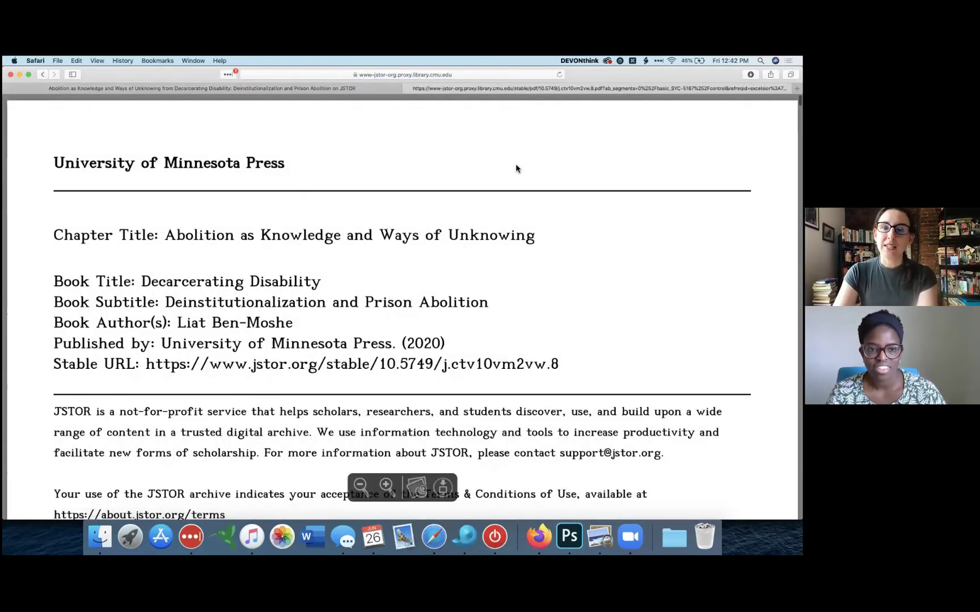
{"action": "left_click", "coordinate": [571, 60]}
{"action": "left_click", "coordinate": [523, 129]}
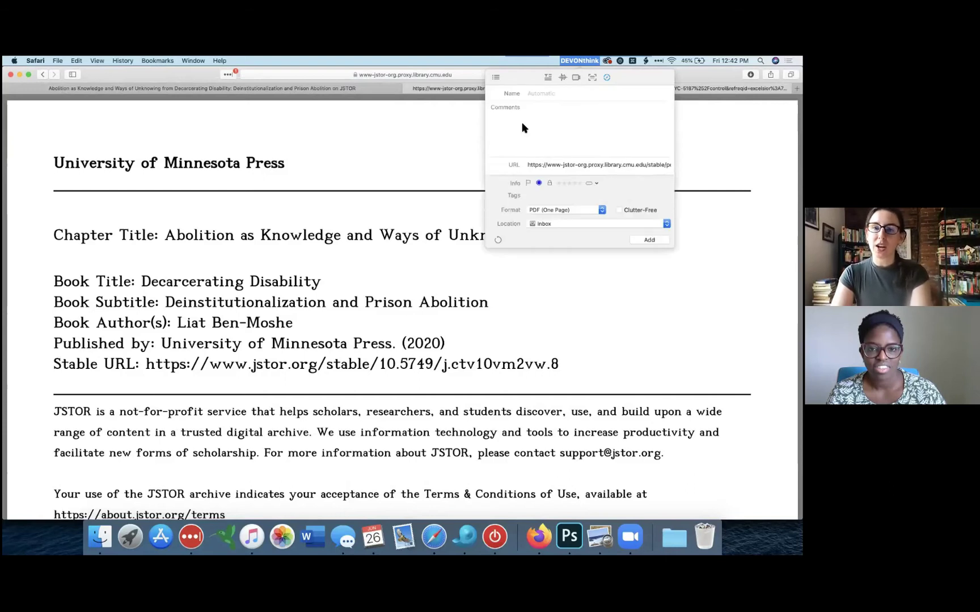
{"action": "left_click", "coordinate": [533, 94]}
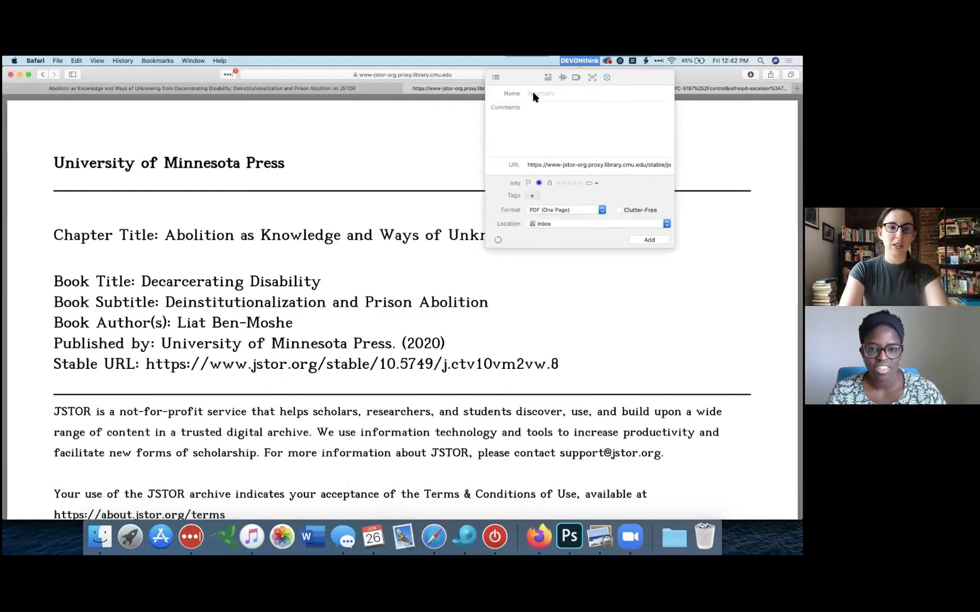
{"action": "type", "text": "Abolitio"}
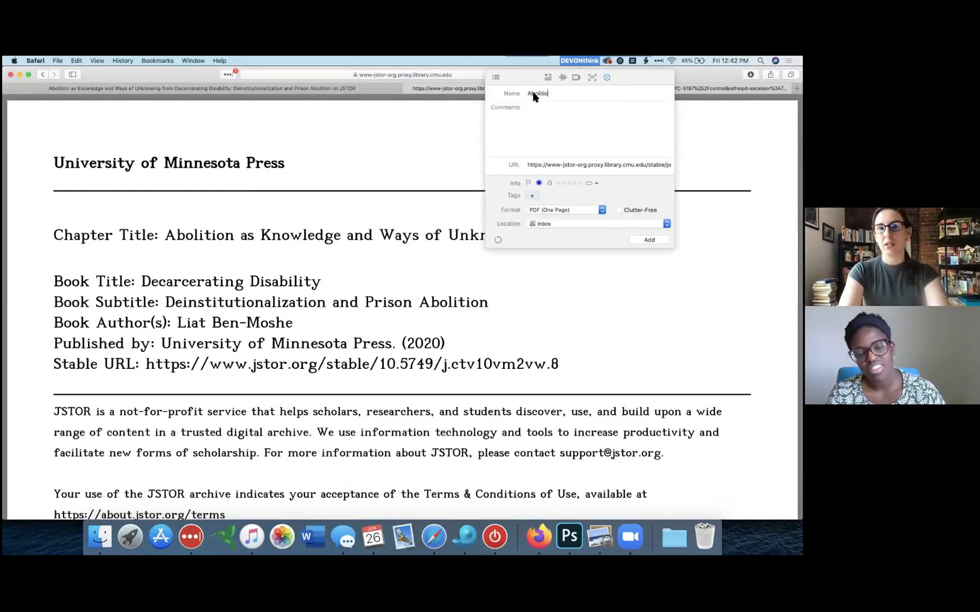
{"action": "type", "text": "n as Knowledge"}
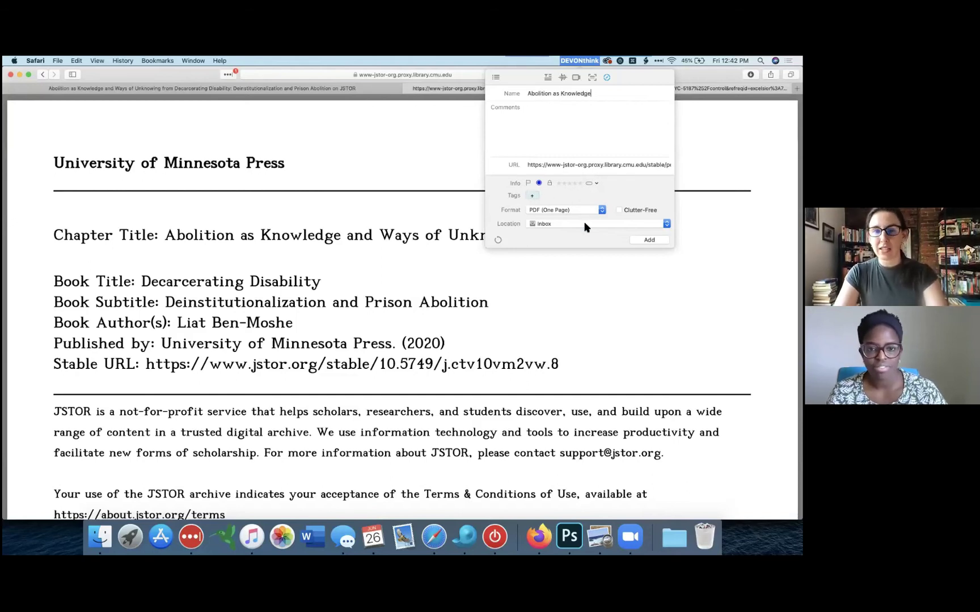
{"action": "left_click", "coordinate": [648, 241]}
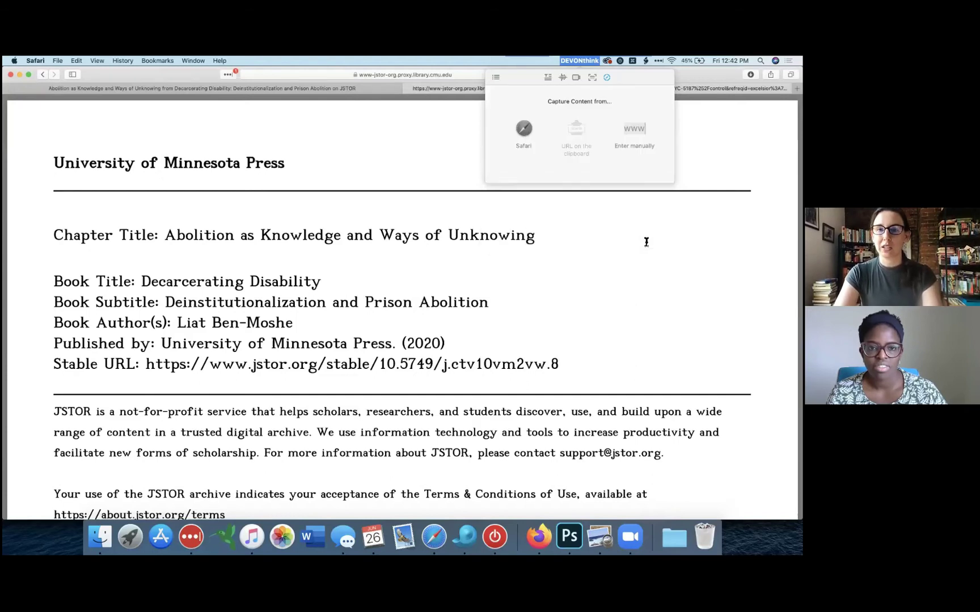
Step: Move the 'Abolition as Knowledge' login-page clip from the Inbox to the Trash
{"action": "left_click", "coordinate": [465, 536]}
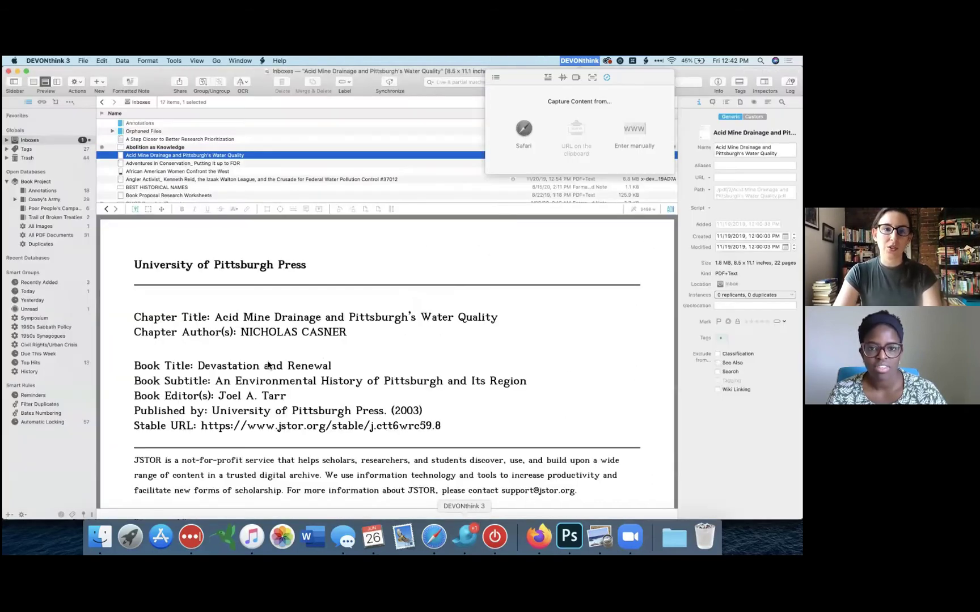
{"action": "left_click", "coordinate": [157, 148]}
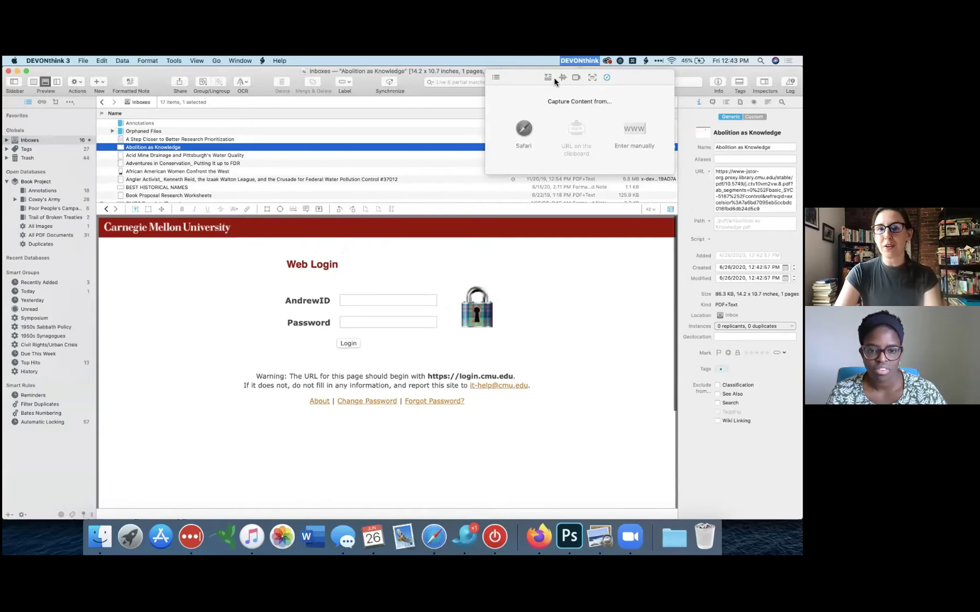
{"action": "left_click", "coordinate": [577, 62]}
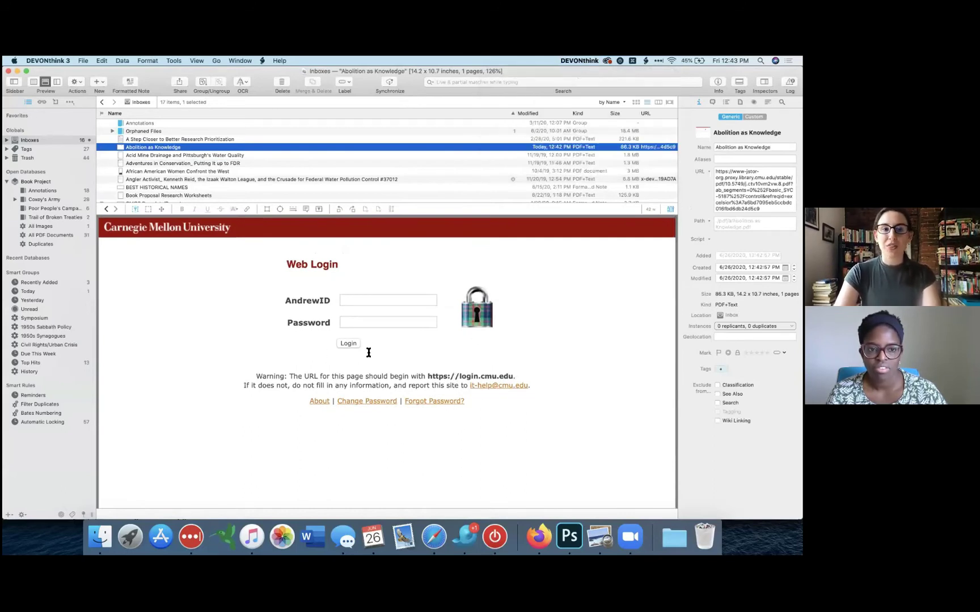
{"action": "left_click", "coordinate": [280, 82]}
{"action": "left_click", "coordinate": [470, 221]}
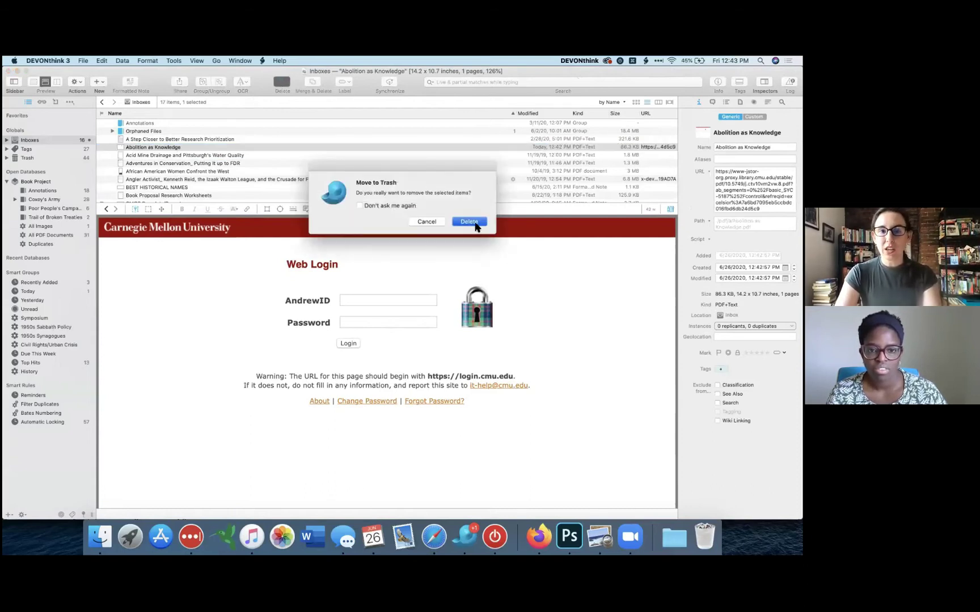
Step: Open the JSTOR chapter PDF in Preview and share it to DEVONthink 3
{"action": "left_click", "coordinate": [434, 543]}
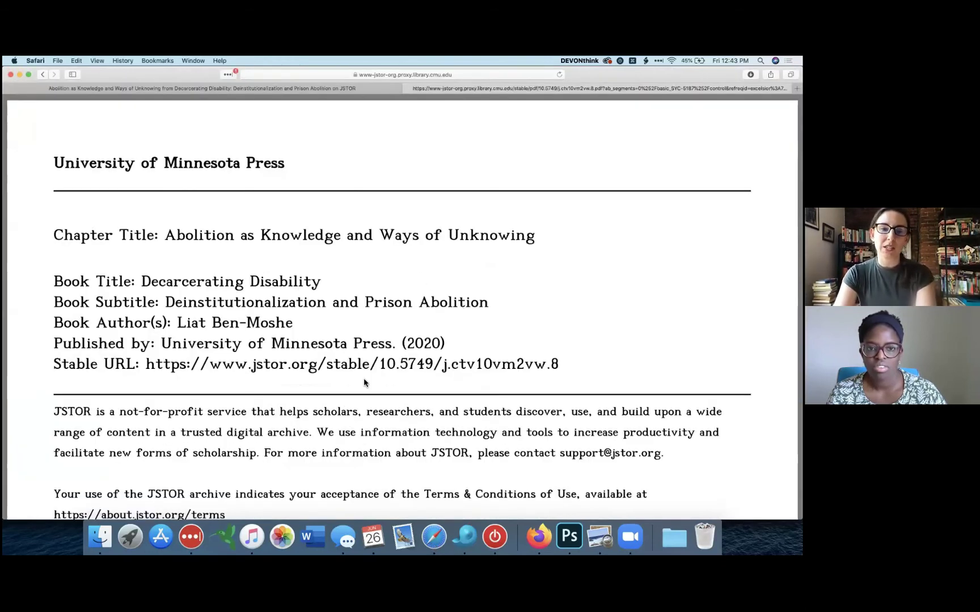
{"action": "mouse_move", "coordinate": [394, 458]}
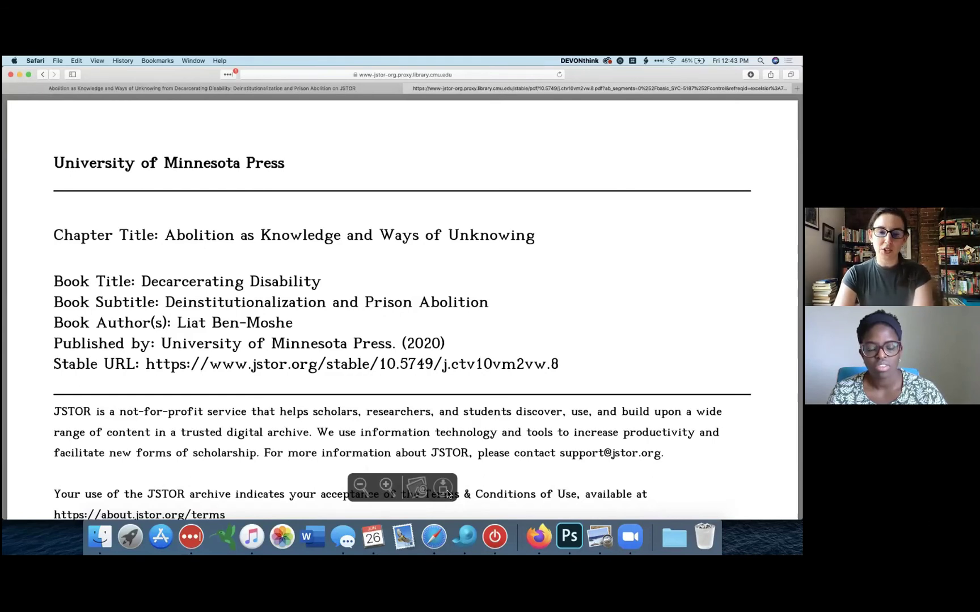
{"action": "left_click", "coordinate": [417, 487]}
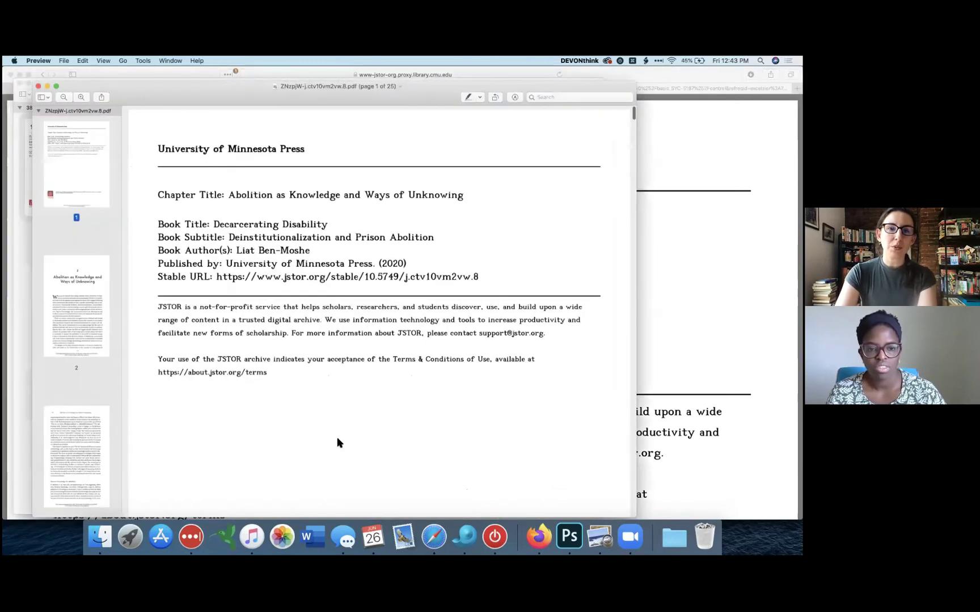
{"action": "left_click", "coordinate": [101, 98]}
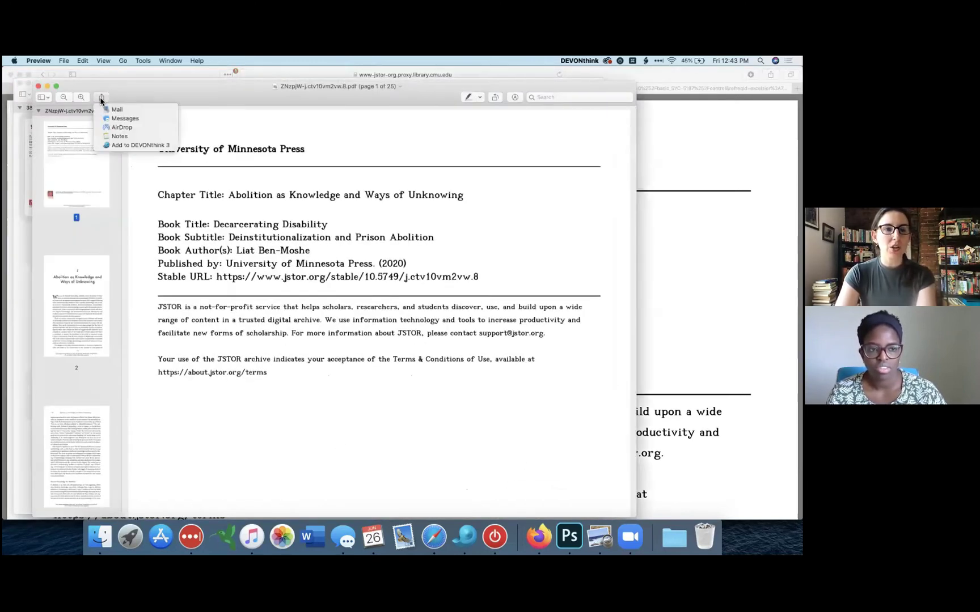
{"action": "left_click", "coordinate": [130, 146]}
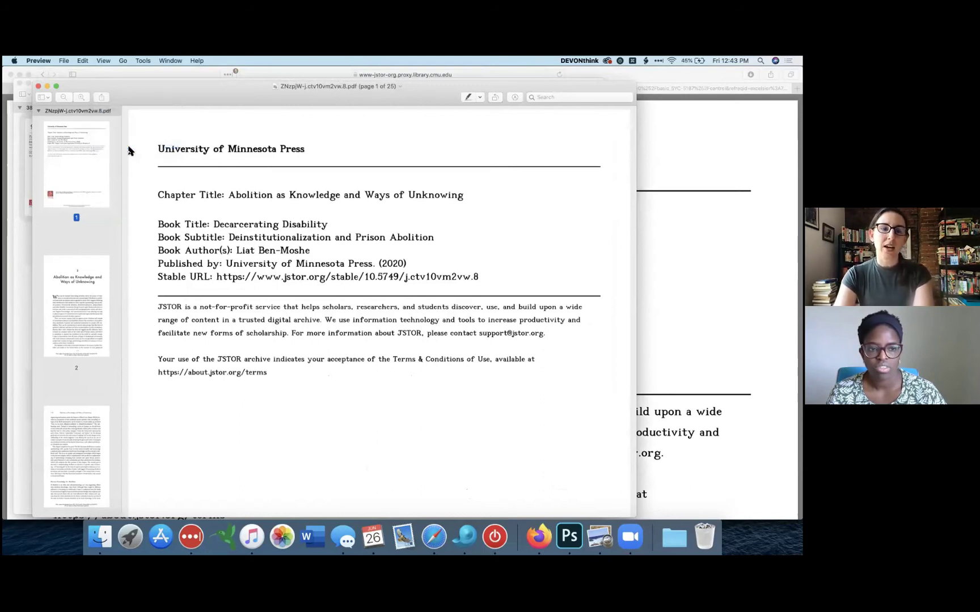
Step: Rename the new ZNzpjW PDF to 'Abolition as Knowledge', then return to Safari
{"action": "left_click", "coordinate": [467, 540]}
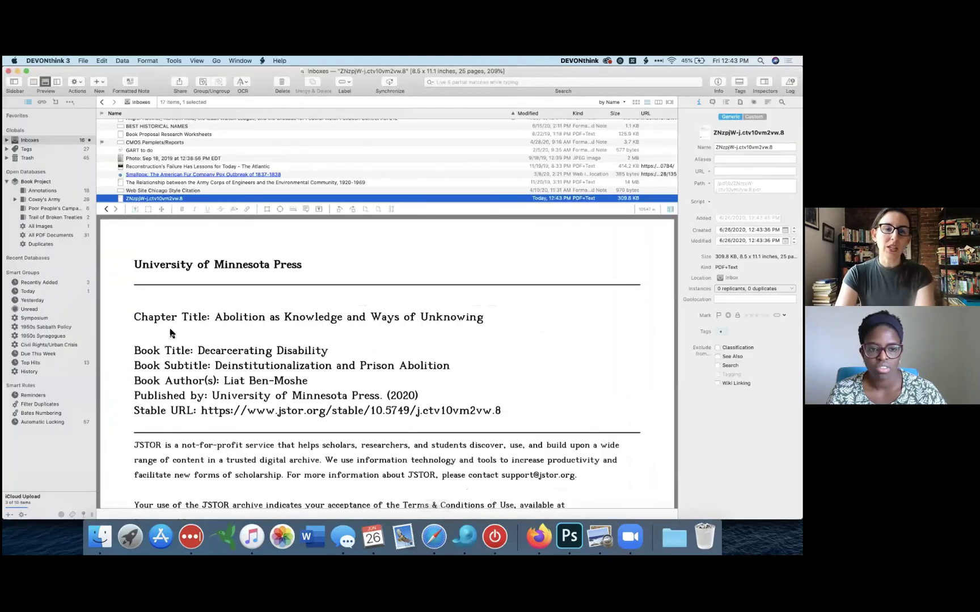
{"action": "left_click", "coordinate": [157, 200]}
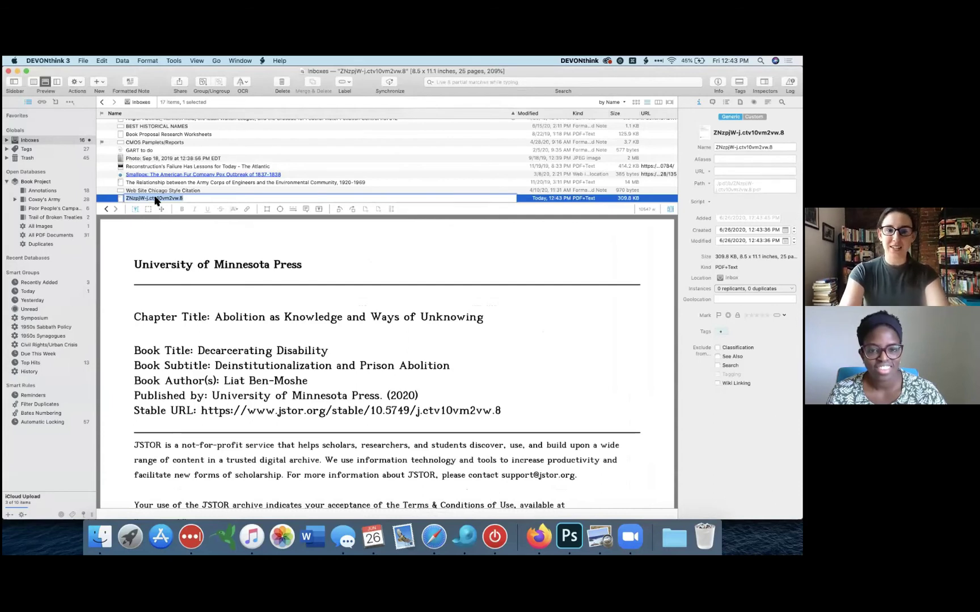
{"action": "type", "text": "Abol"}
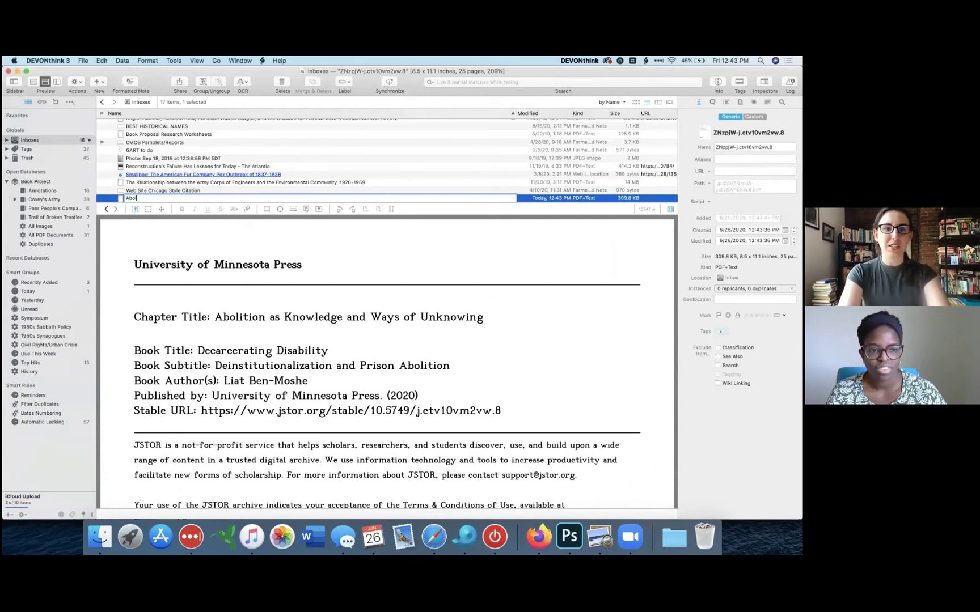
{"action": "type", "text": "ition as K"}
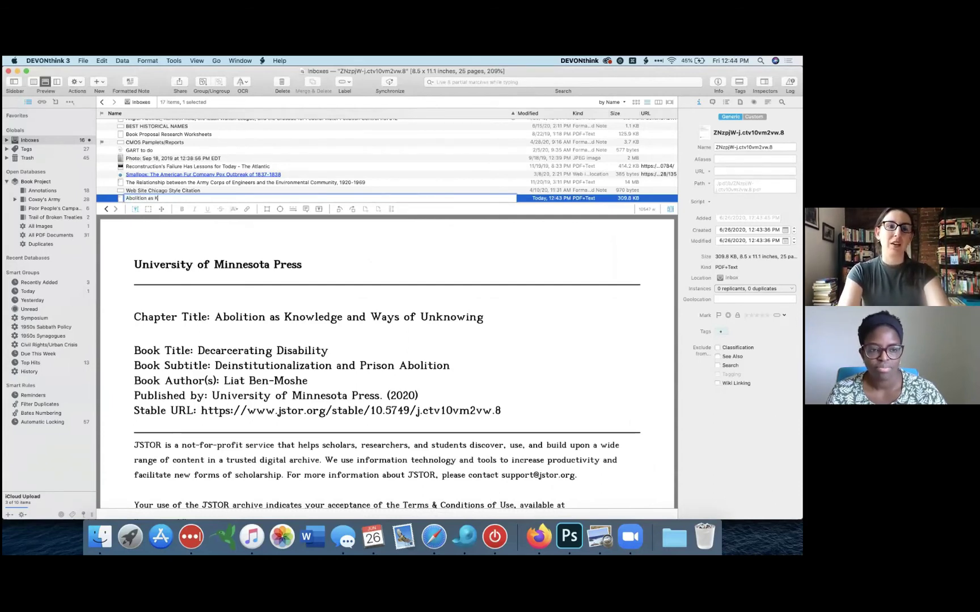
{"action": "type", "text": "nowledge"}
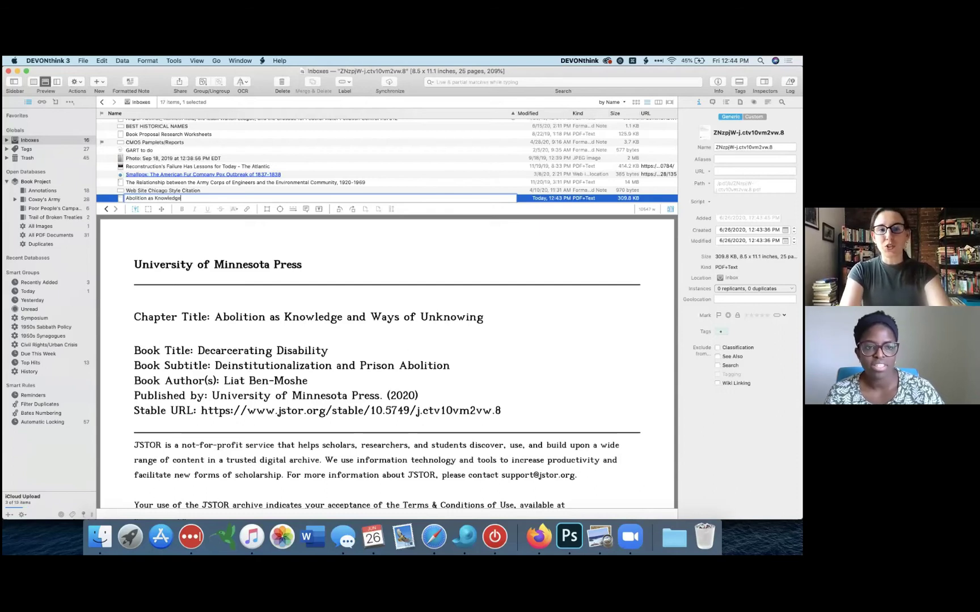
{"action": "key", "text": "Return"}
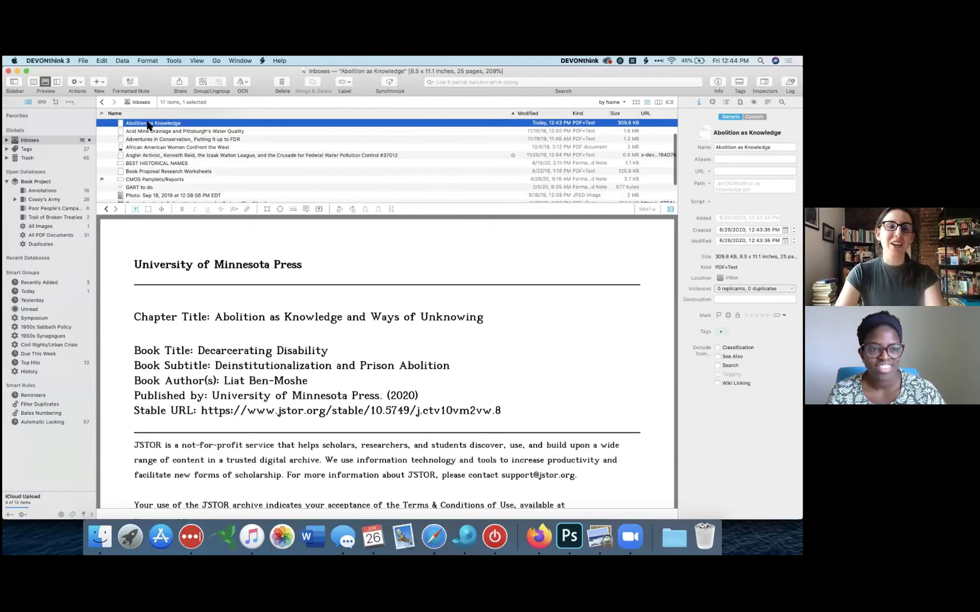
{"action": "left_click", "coordinate": [440, 534]}
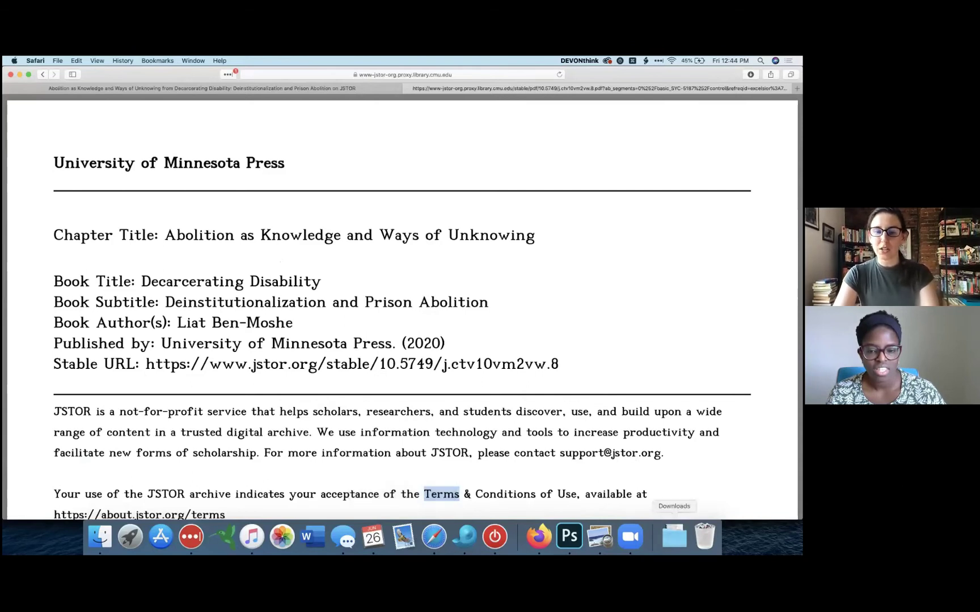
Step: Bring j.ctv10vm2vw.8.pdf from the Downloads stack into DEVONthink's Inbox
{"action": "left_click", "coordinate": [674, 536]}
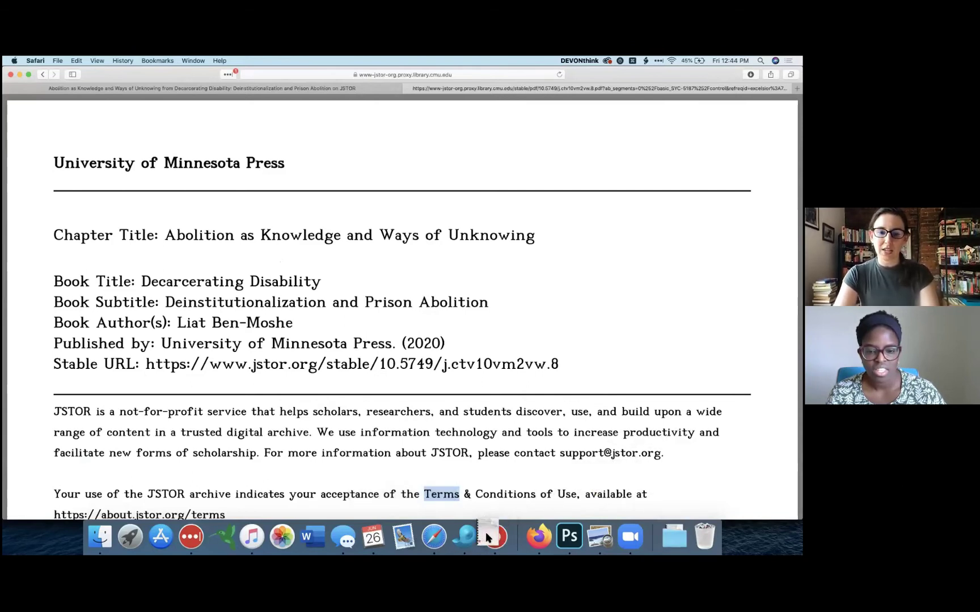
{"action": "left_click", "coordinate": [465, 542]}
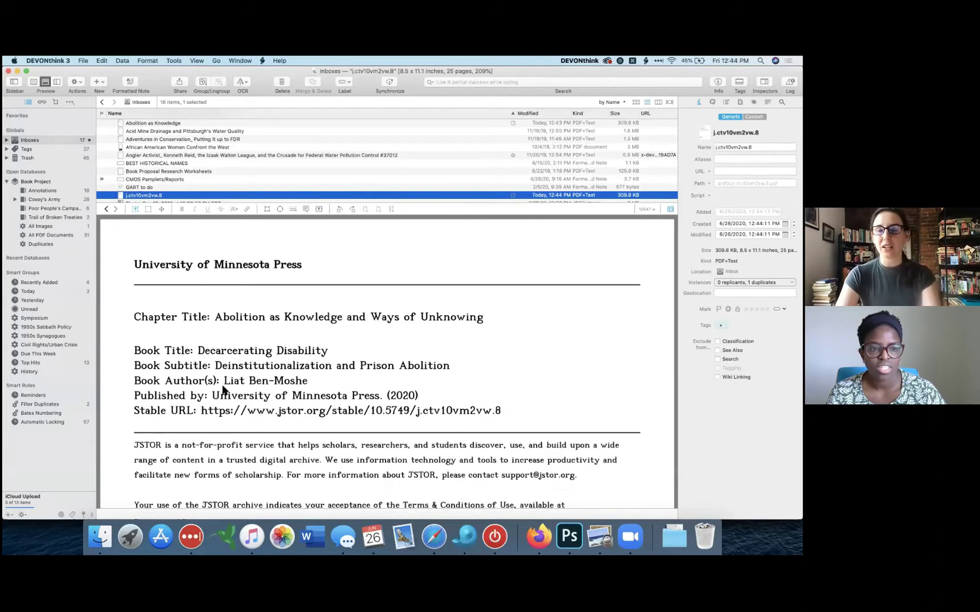
{"action": "left_click", "coordinate": [674, 536]}
{"action": "left_click", "coordinate": [674, 536]}
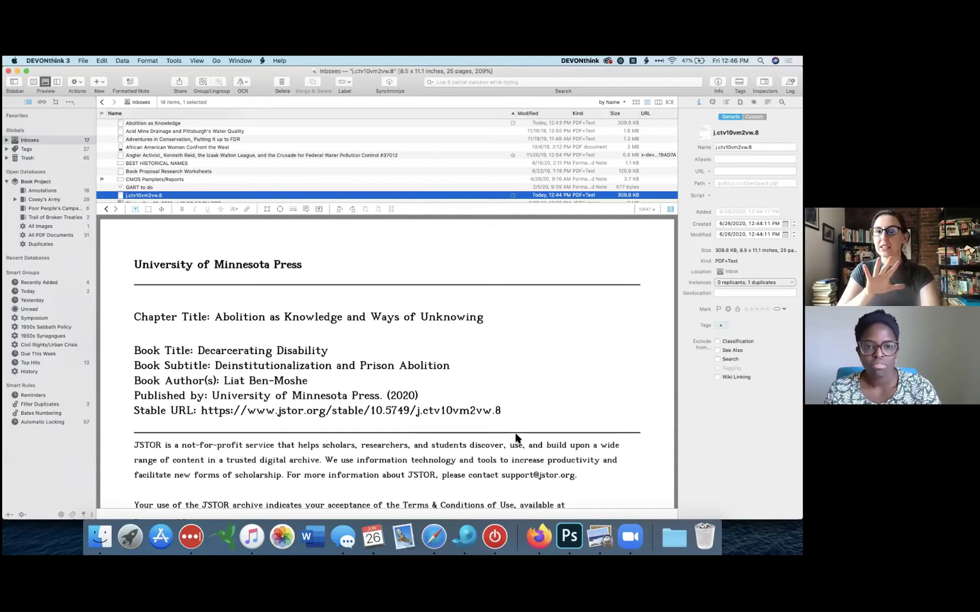
{"action": "left_click_drag", "start_coordinate": [454, 505], "coordinate": [434, 536]}
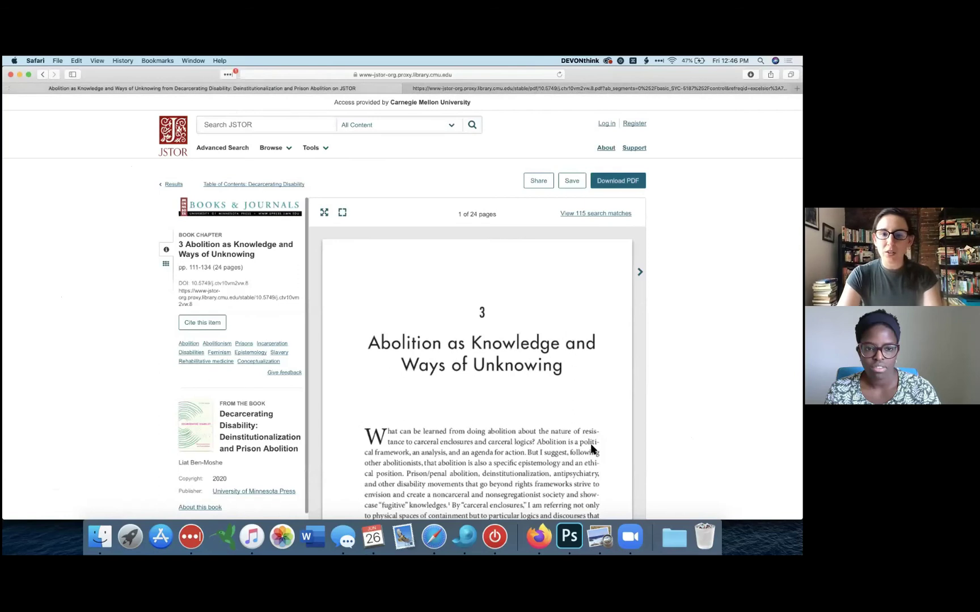
Step: Scroll over the JSTOR chapter page, then switch to the Safari tab holding its PDF
{"action": "scroll", "coordinate": [475, 408], "scroll_direction": "down", "scroll_amount": 10}
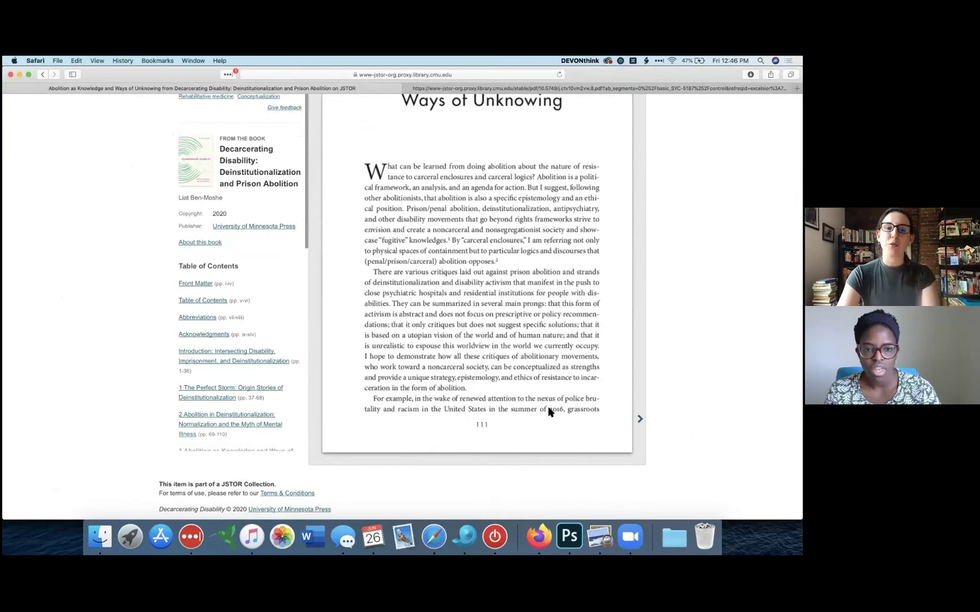
{"action": "scroll", "coordinate": [549, 411], "scroll_direction": "up", "scroll_amount": 5}
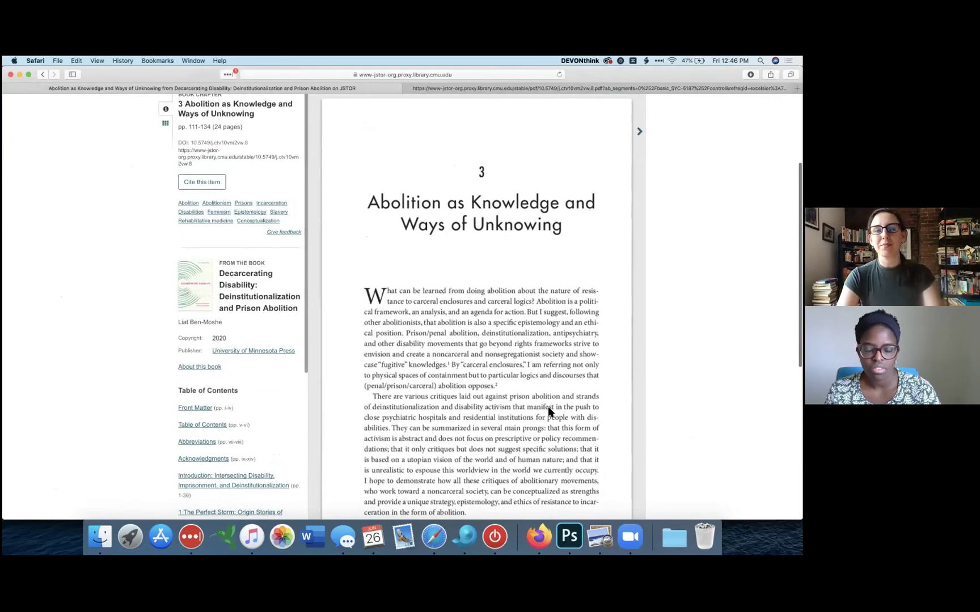
{"action": "scroll", "coordinate": [550, 402], "scroll_direction": "up", "scroll_amount": 3}
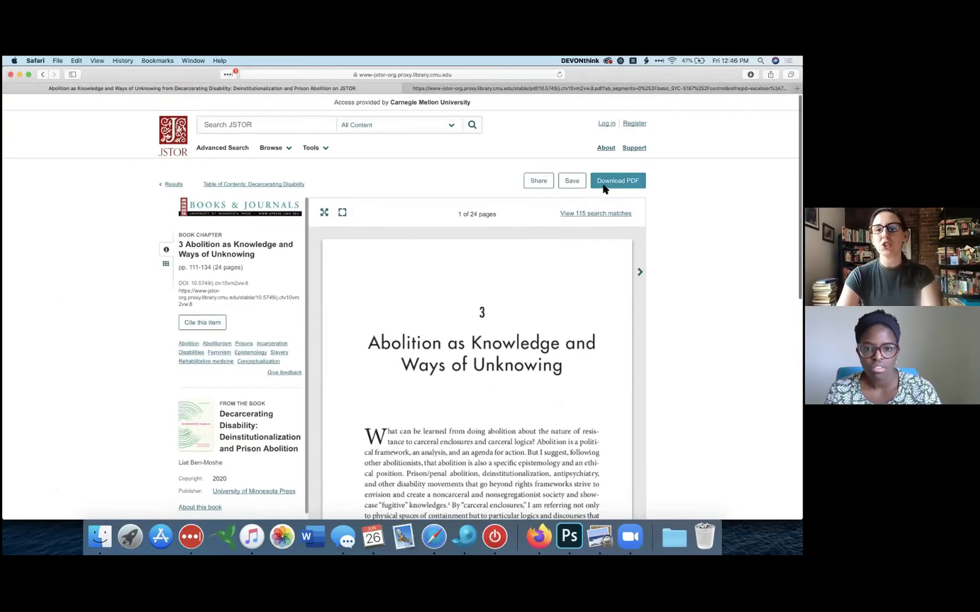
{"action": "left_click", "coordinate": [565, 91]}
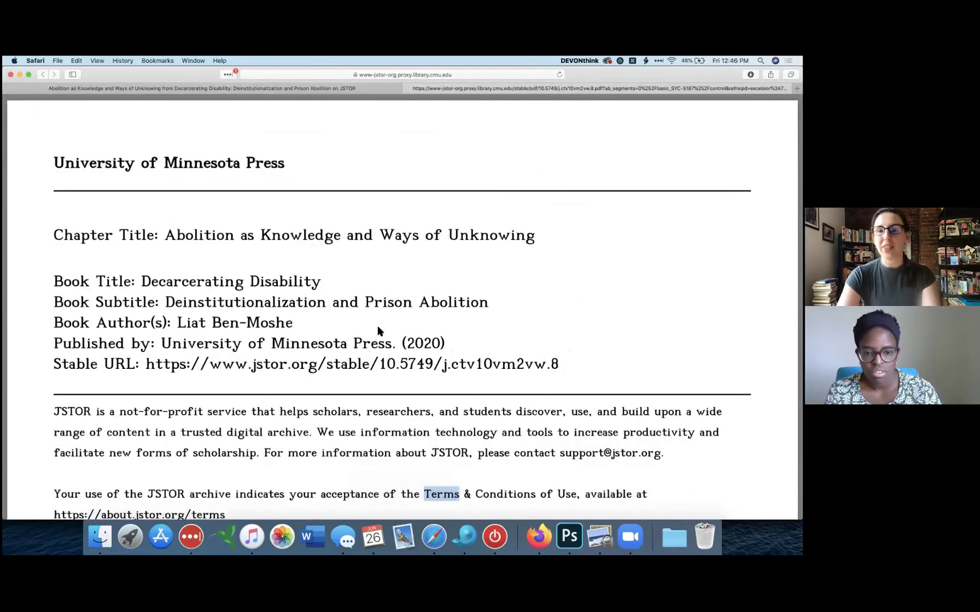